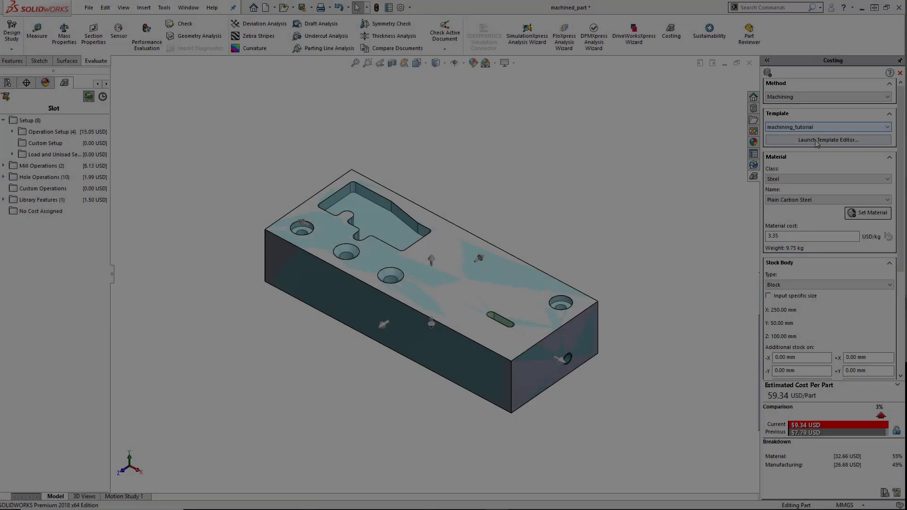
Step: Launch the Costing Template Editor on the machining_tutorial.sldctm template's General settings
{"action": "left_click", "coordinate": [817, 140]}
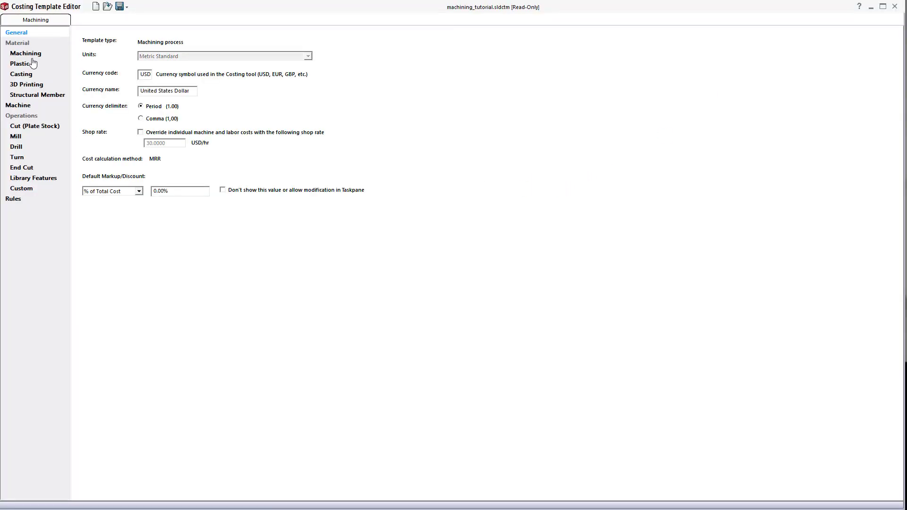
Step: Browse the Plastic, Machining, Machine, Mill, Drill and Turn tables of the machining template
{"action": "left_click", "coordinate": [21, 64]}
{"action": "left_click", "coordinate": [26, 54]}
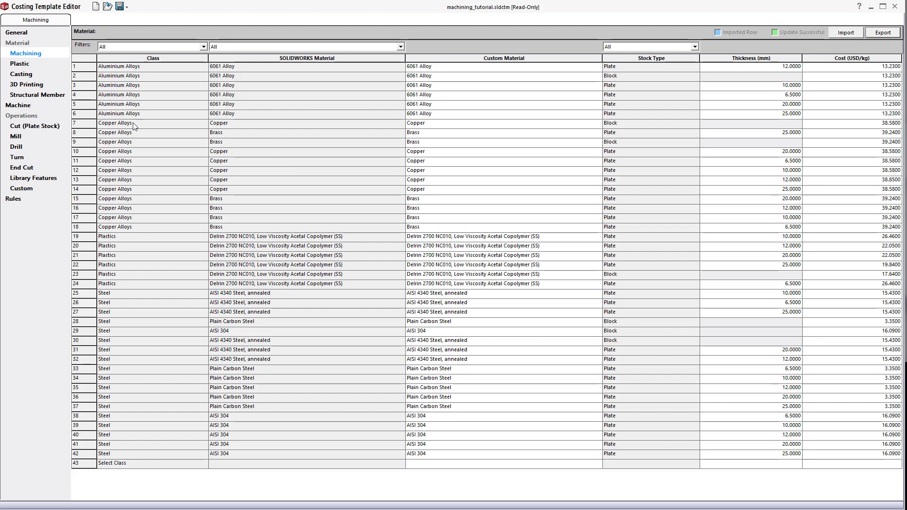
{"action": "left_click", "coordinate": [18, 106]}
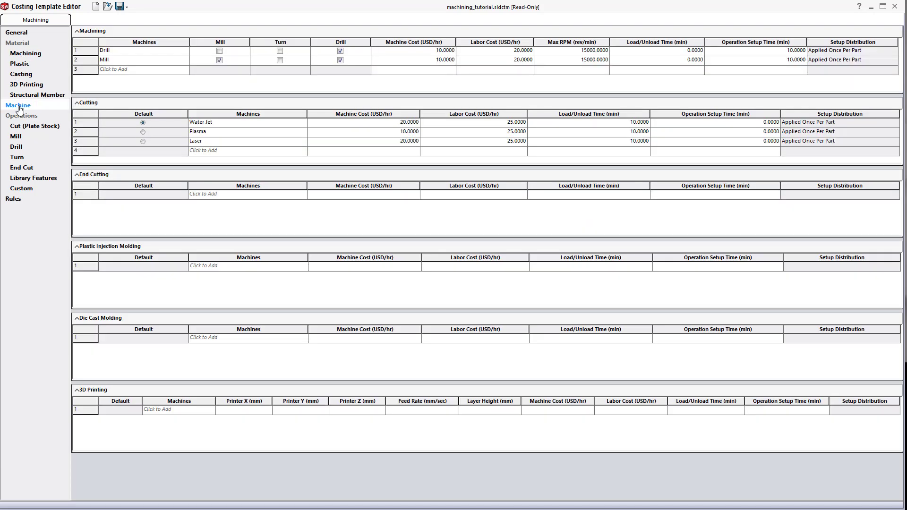
{"action": "left_click", "coordinate": [16, 137]}
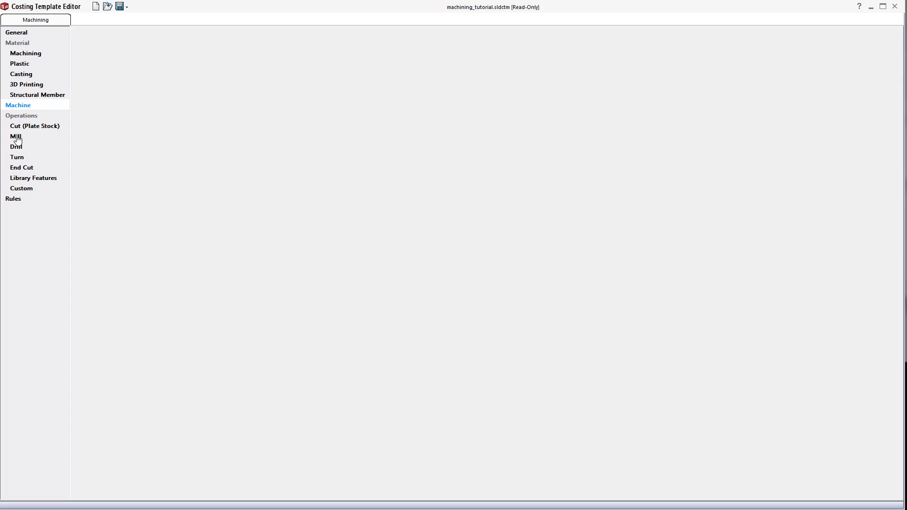
{"action": "scroll", "coordinate": [272, 241], "scroll_direction": "down", "scroll_amount": 7}
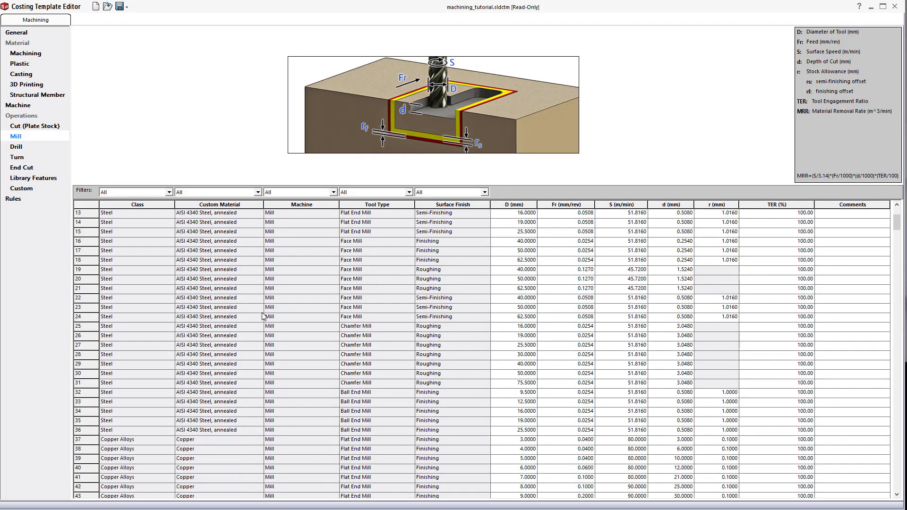
{"action": "scroll", "coordinate": [211, 255], "scroll_direction": "up", "scroll_amount": 7}
{"action": "left_click", "coordinate": [16, 147]}
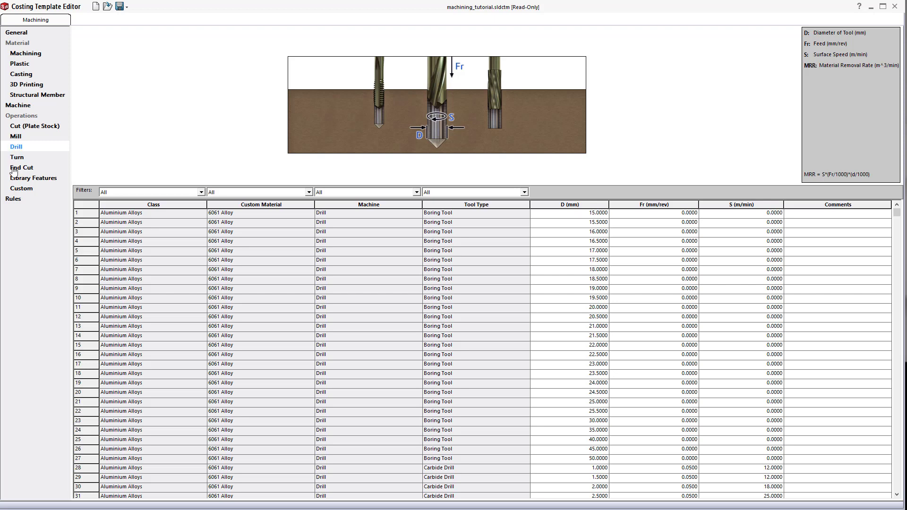
{"action": "left_click", "coordinate": [17, 158]}
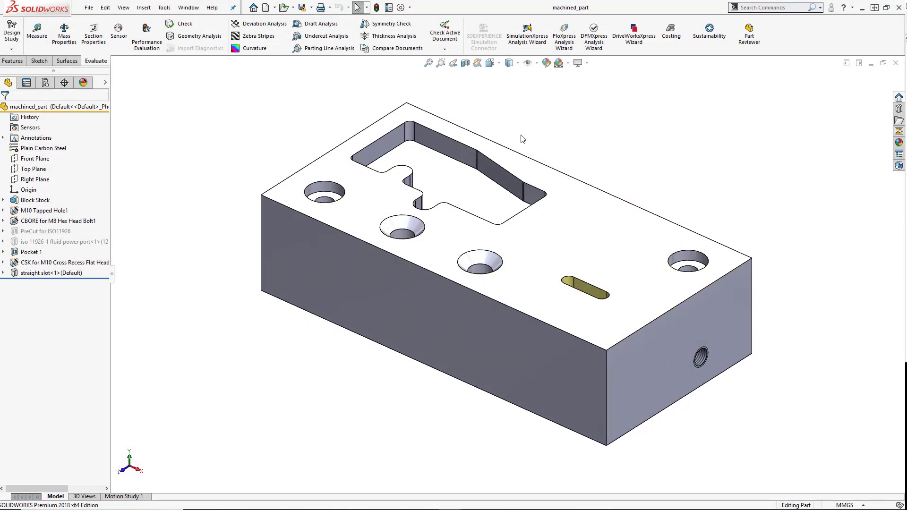
Step: Zoom the machined_part block showing its pocket, holes and straight slot
{"action": "scroll", "coordinate": [523, 138], "scroll_direction": "down", "scroll_amount": 2}
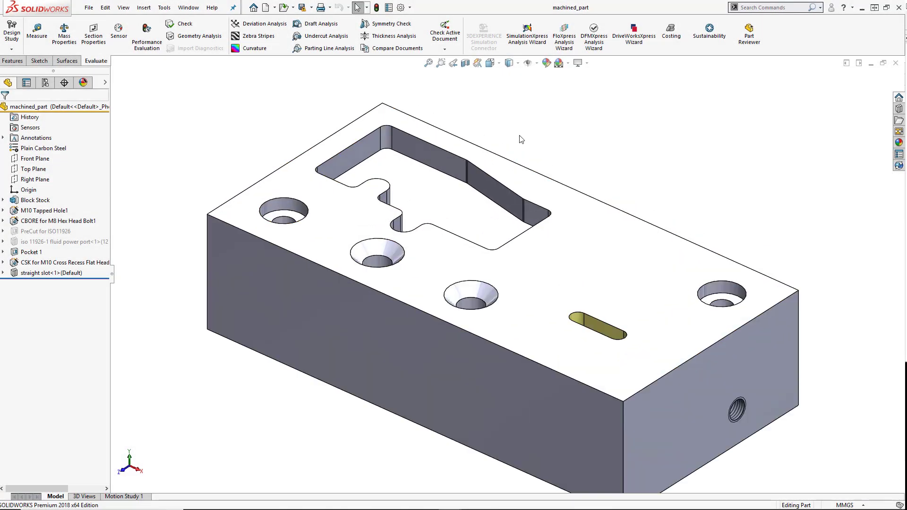
Step: Run a Costing estimate on the block and pin the Costing pane open
{"action": "left_click", "coordinate": [676, 36]}
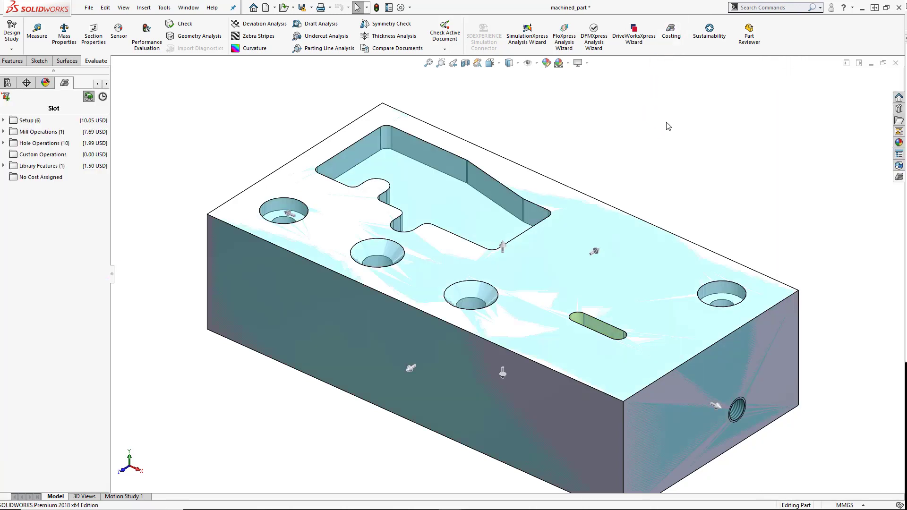
{"action": "left_click", "coordinate": [900, 178]}
{"action": "left_click", "coordinate": [899, 61]}
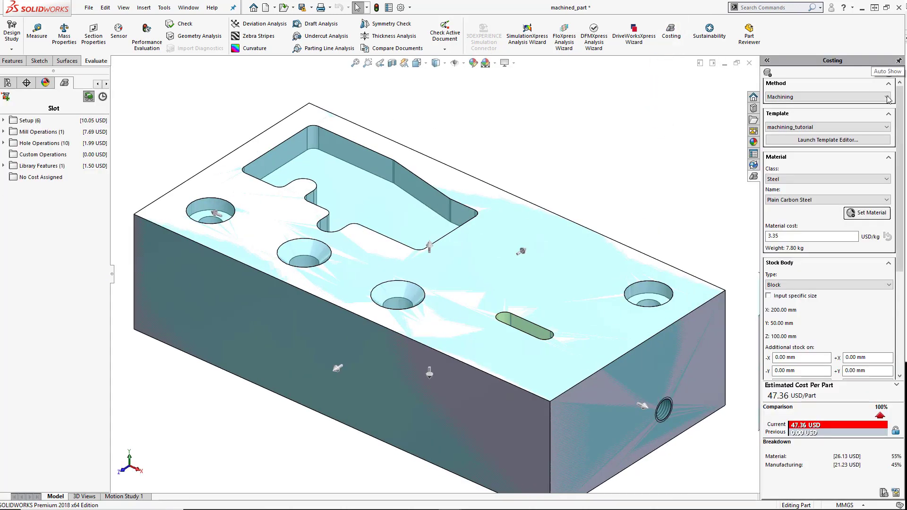
Step: Keep Machining, Steel and Plain Carbon Steel (47.36 USD) and open the costing template
{"action": "left_click", "coordinate": [800, 99]}
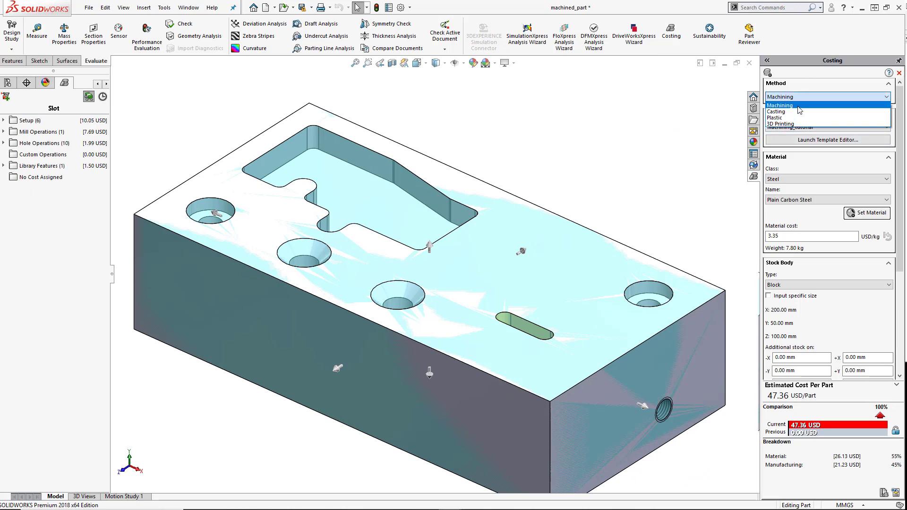
{"action": "left_click", "coordinate": [799, 106]}
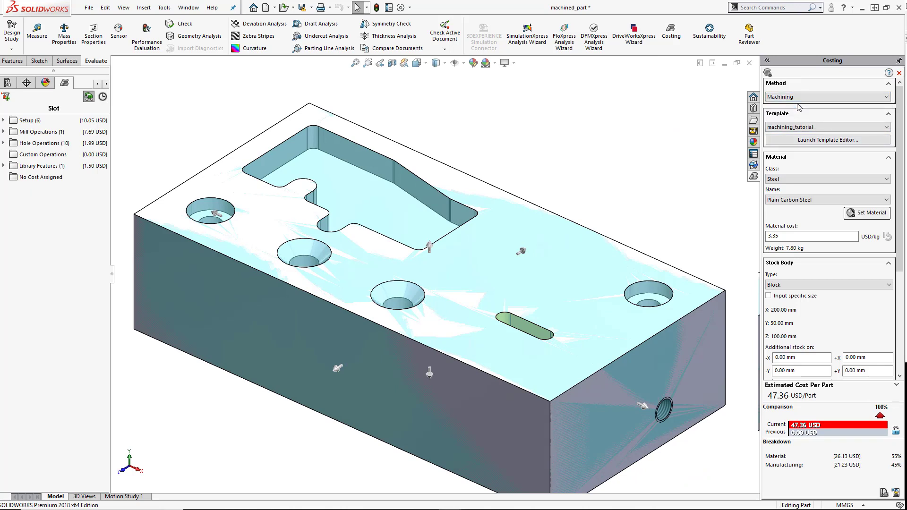
{"action": "left_click", "coordinate": [792, 179]}
{"action": "left_click", "coordinate": [794, 194]}
{"action": "left_click", "coordinate": [806, 200]}
{"action": "left_click", "coordinate": [806, 211]}
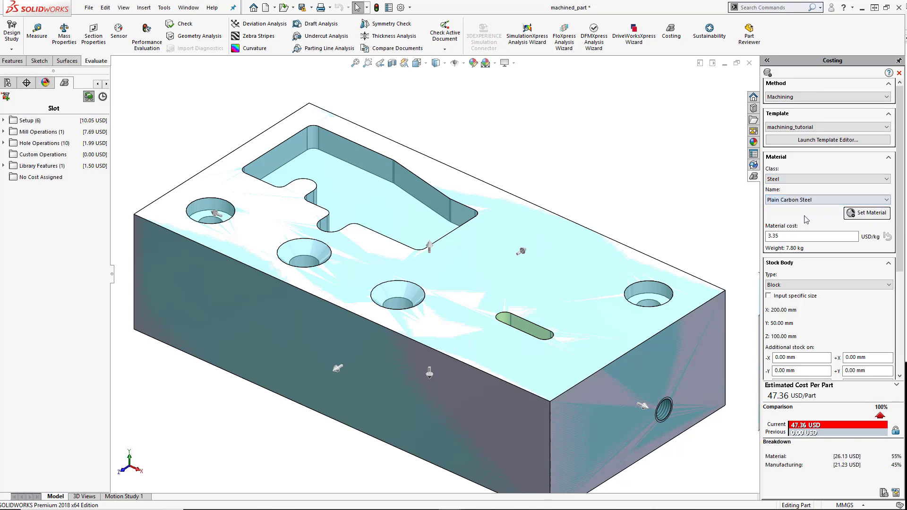
{"action": "left_click", "coordinate": [855, 140]}
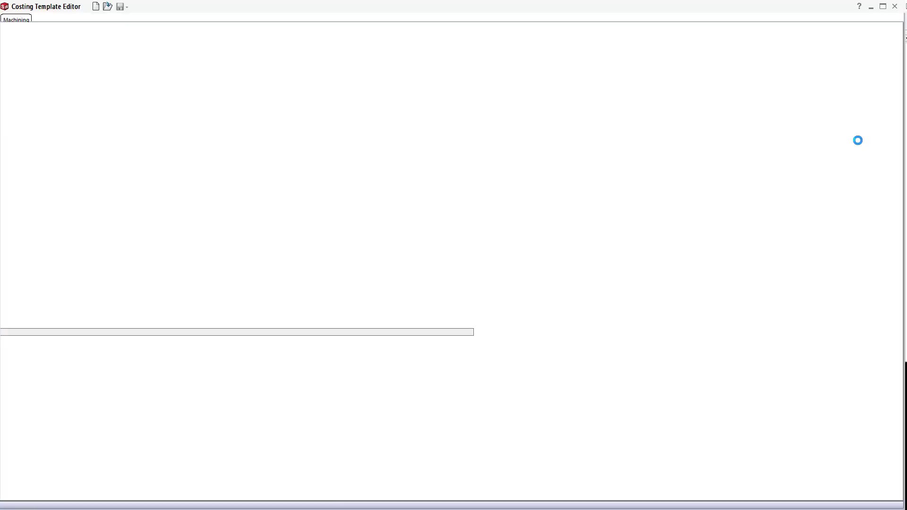
Step: Check the Machining material cost table, then close the template editor
{"action": "left_click", "coordinate": [26, 54]}
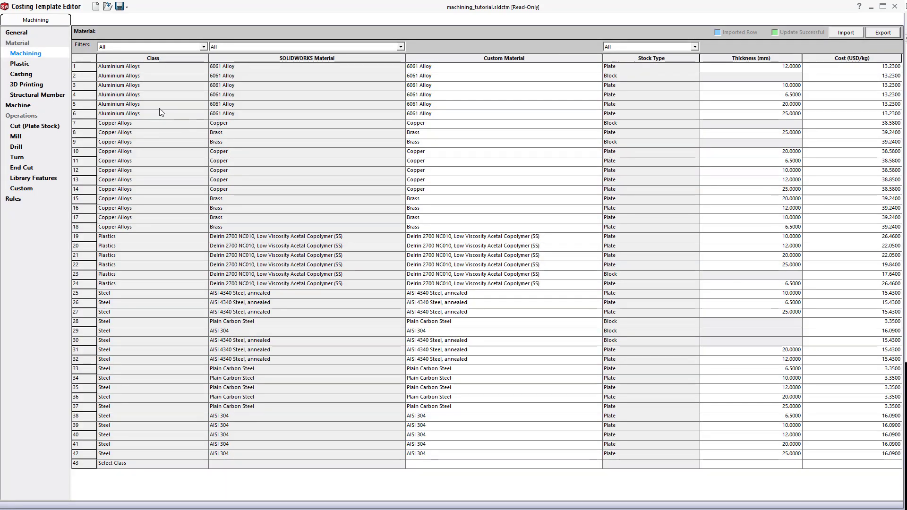
{"action": "left_click", "coordinate": [894, 6]}
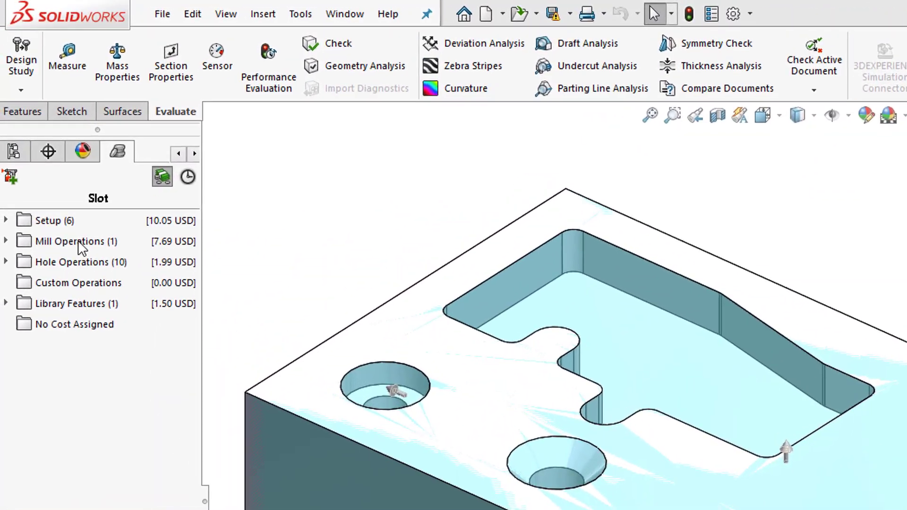
Step: Expand Setup, Mill Operations and Hole Operations costs, keeping the holes on the Mill machine
{"action": "left_click", "coordinate": [7, 223]}
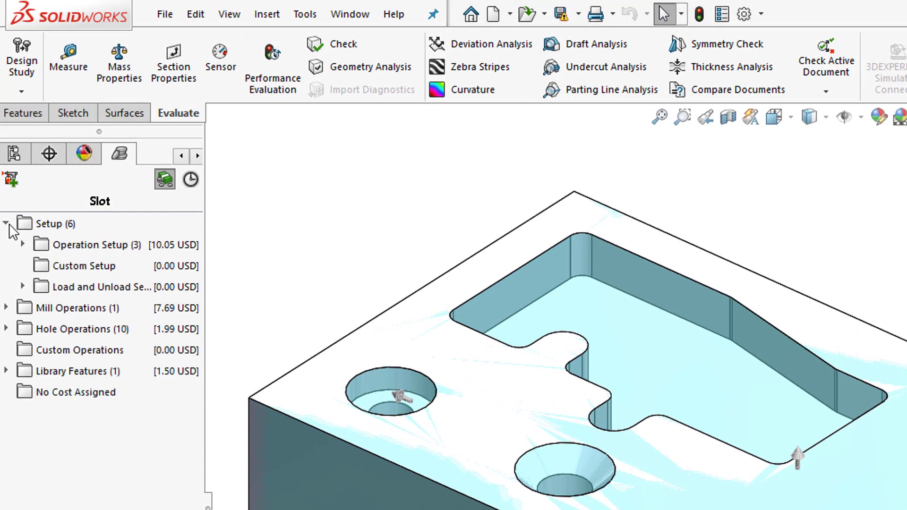
{"action": "left_click", "coordinate": [23, 245]}
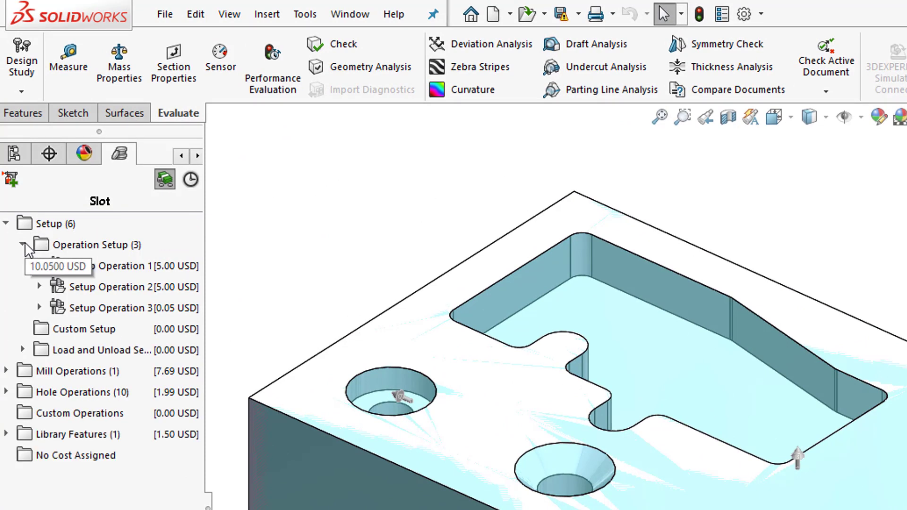
{"action": "left_click", "coordinate": [22, 244]}
{"action": "left_click", "coordinate": [6, 307]}
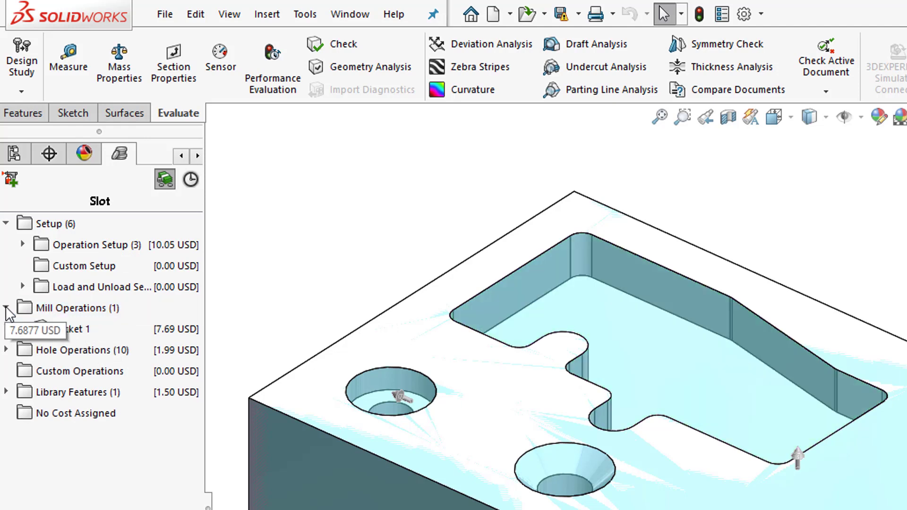
{"action": "left_click", "coordinate": [6, 350]}
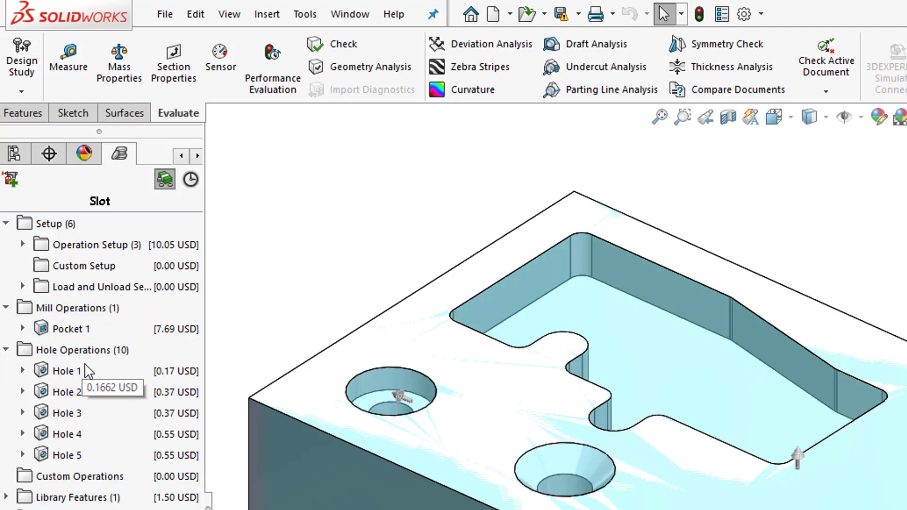
{"action": "right_click", "coordinate": [74, 352]}
{"action": "mouse_move", "coordinate": [104, 381]}
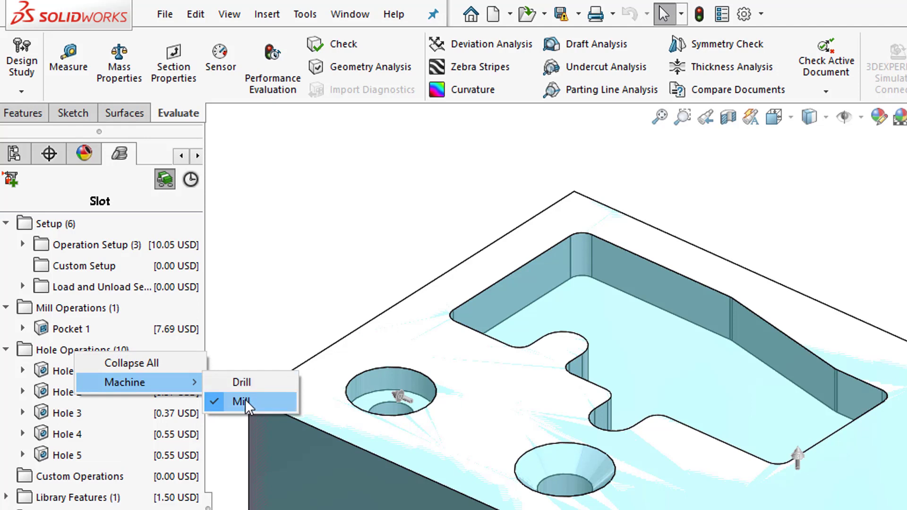
{"action": "left_click", "coordinate": [263, 312]}
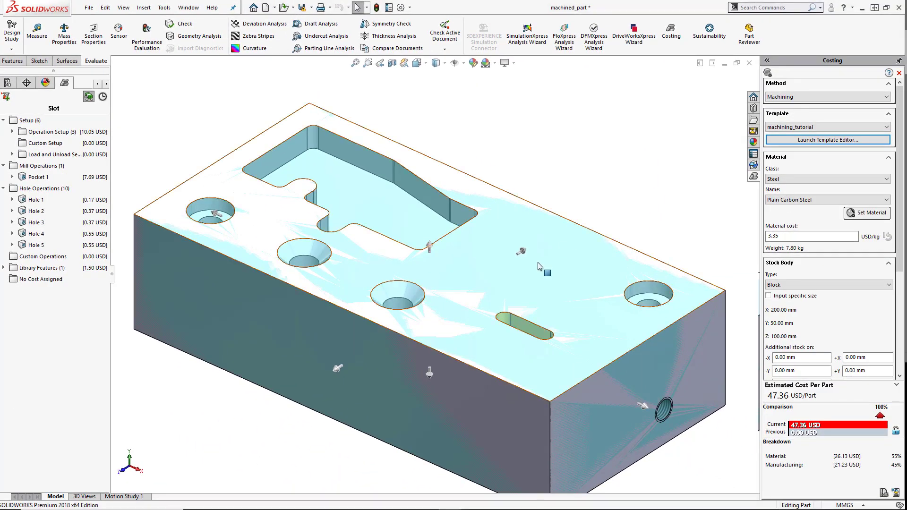
Step: Change the block's 200 mm length to 250 mm, raising the estimate to 53.89 USD
{"action": "left_click", "coordinate": [556, 208]}
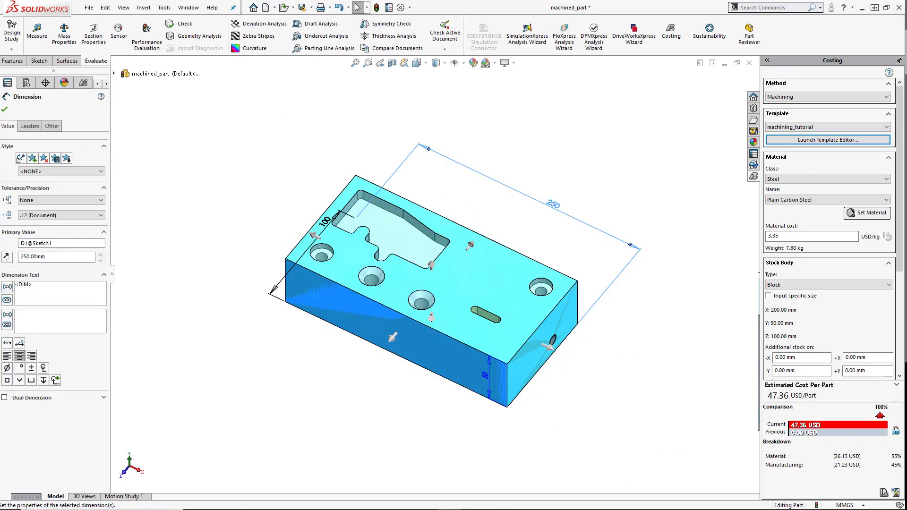
{"action": "left_click", "coordinate": [602, 264]}
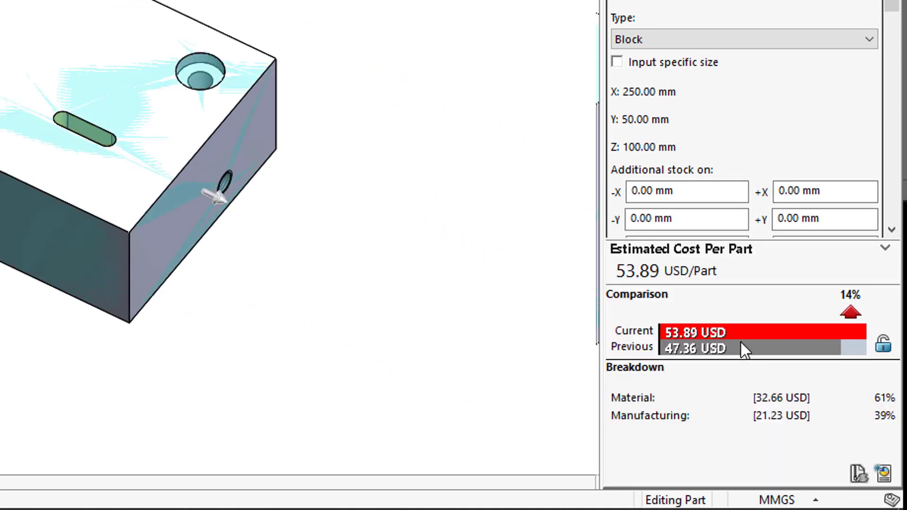
{"action": "middle_click_drag", "start_coordinate": [371, 279], "coordinate": [337, 239]}
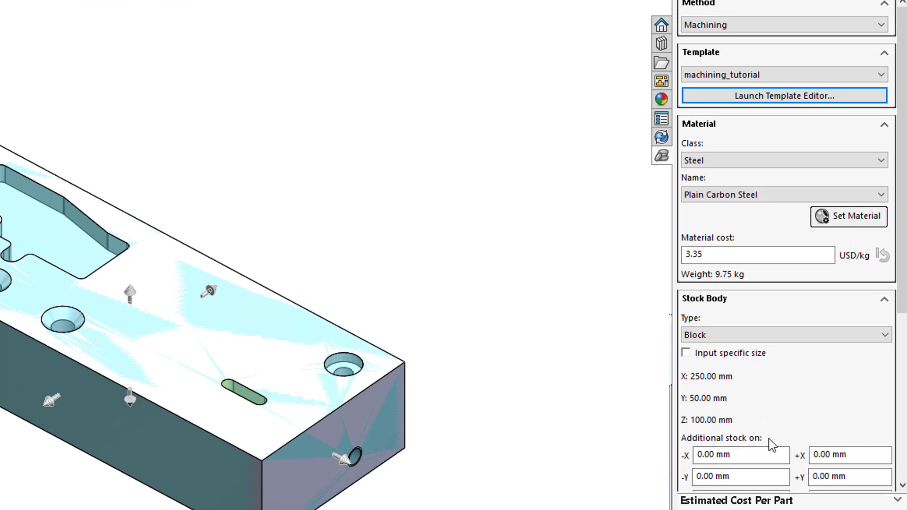
Step: Try Plate and Custom stock body types, then set the stock back to Block
{"action": "left_click", "coordinate": [762, 337]}
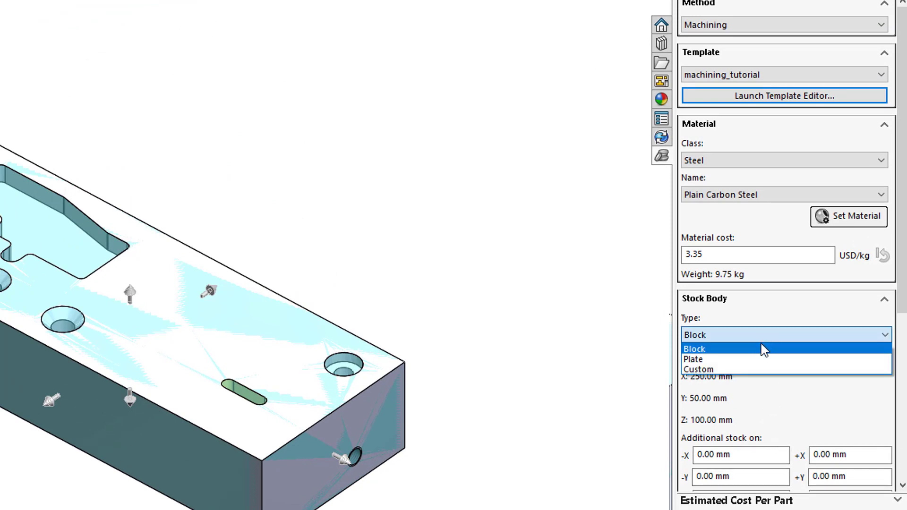
{"action": "left_click", "coordinate": [758, 361]}
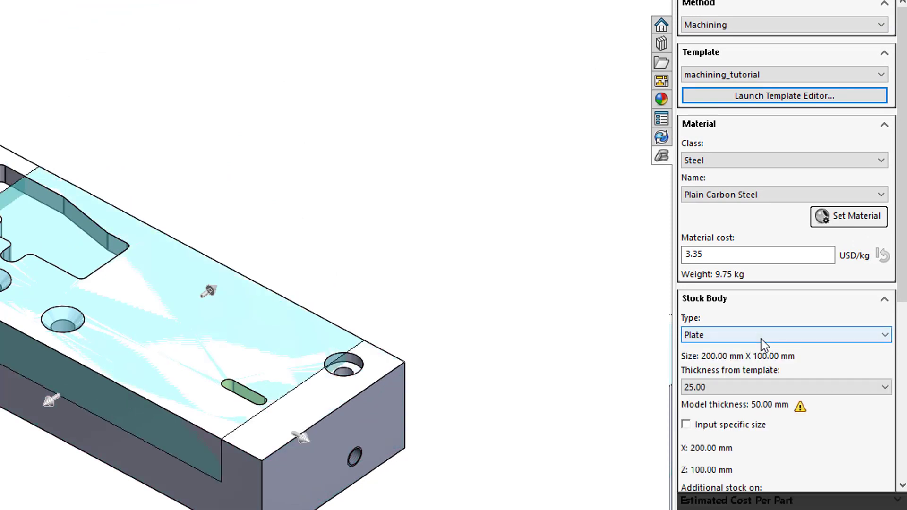
{"action": "scroll", "coordinate": [762, 336], "scroll_direction": "up", "scroll_amount": 1}
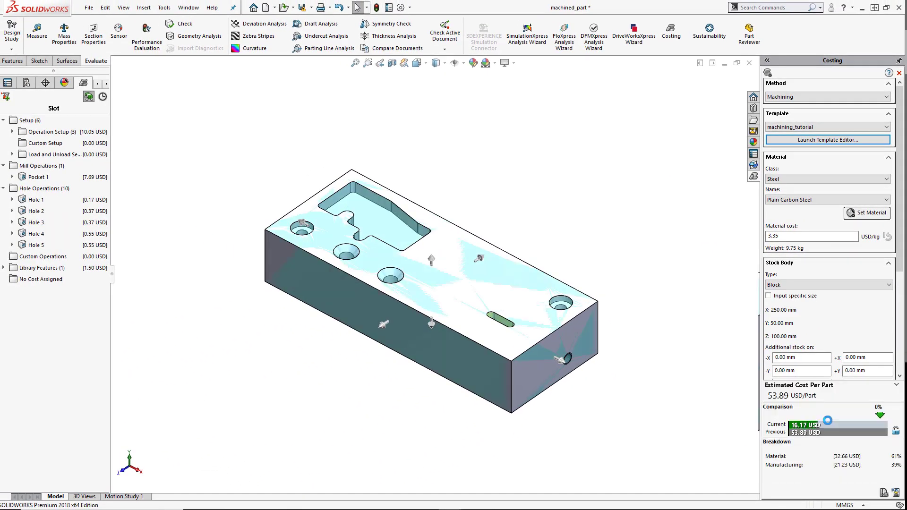
{"action": "left_click", "coordinate": [834, 282]}
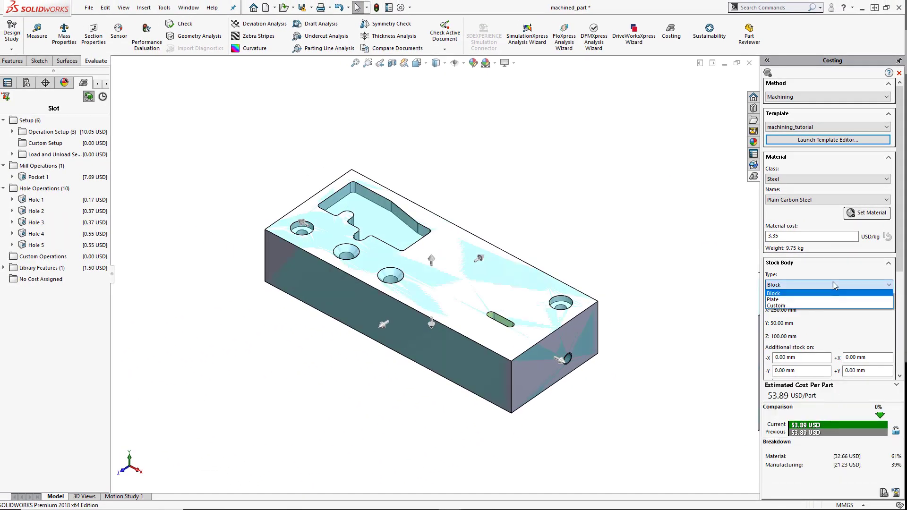
{"action": "left_click", "coordinate": [826, 307]}
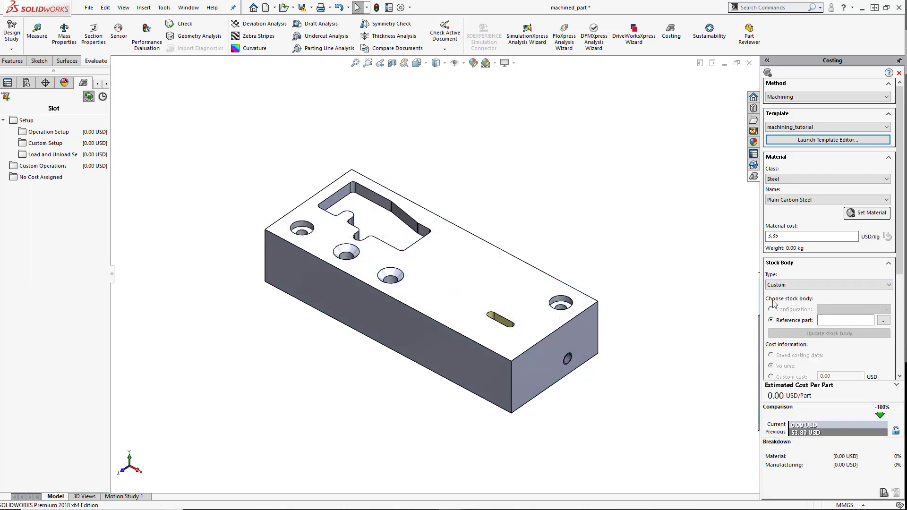
{"action": "left_click", "coordinate": [781, 285]}
{"action": "left_click", "coordinate": [784, 297]}
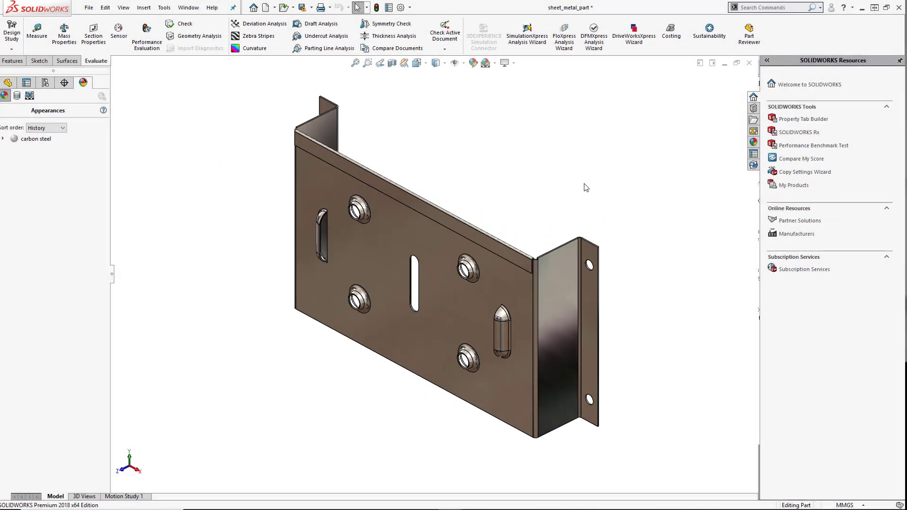
Step: Cost the sheet-metal bracket at 12.23 USD and open the sheet_metal_tutorial.sldcts template
{"action": "left_click", "coordinate": [670, 33]}
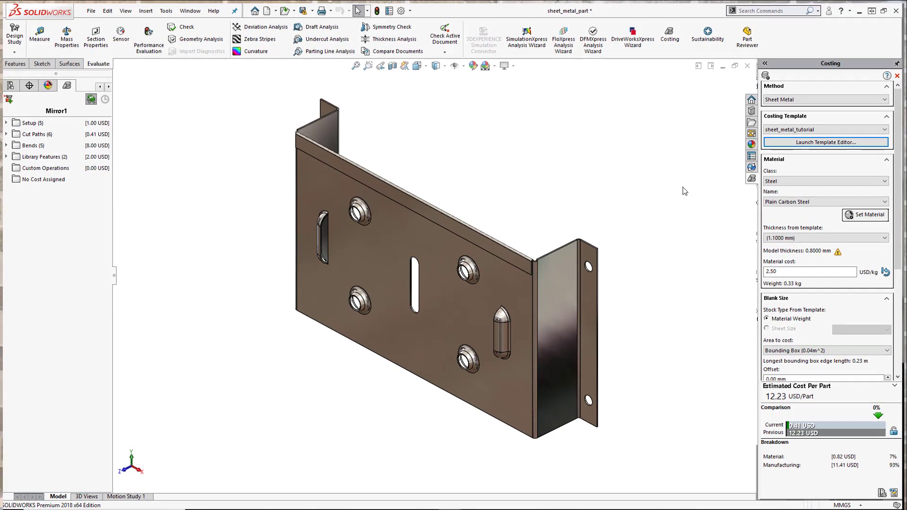
{"action": "left_click", "coordinate": [828, 139]}
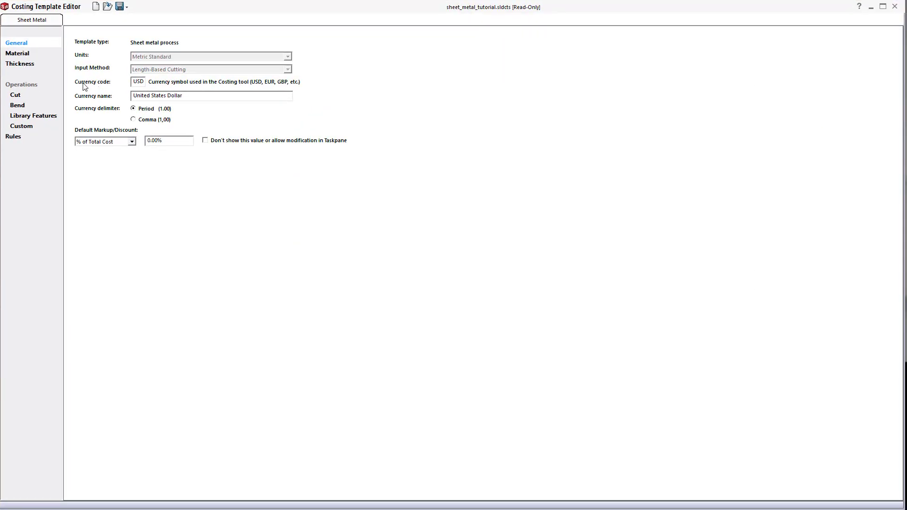
Step: Browse the Material, Thickness, Cut, Bend and Library Features tables, then close the editor
{"action": "left_click", "coordinate": [25, 56]}
{"action": "left_click", "coordinate": [11, 64]}
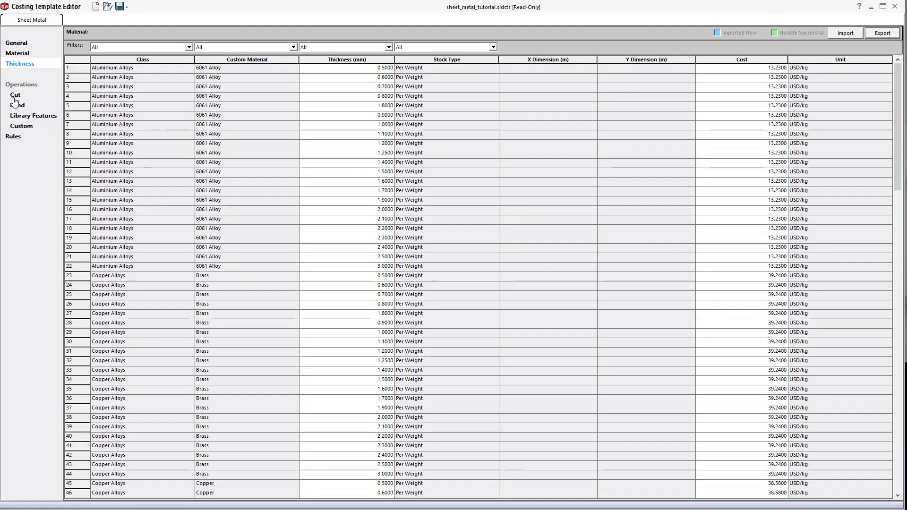
{"action": "left_click", "coordinate": [14, 96]}
{"action": "left_click", "coordinate": [17, 105]}
{"action": "left_click", "coordinate": [32, 117]}
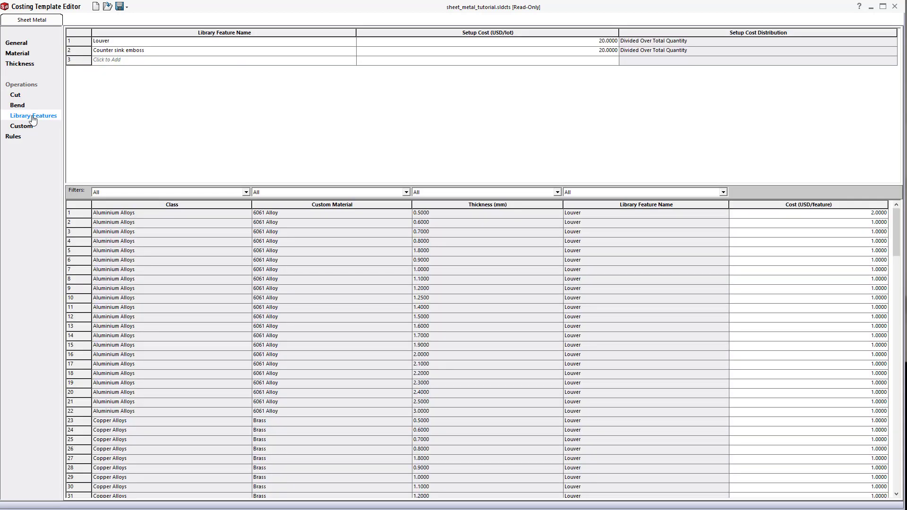
{"action": "left_click", "coordinate": [894, 6]}
{"action": "left_click", "coordinate": [803, 179]}
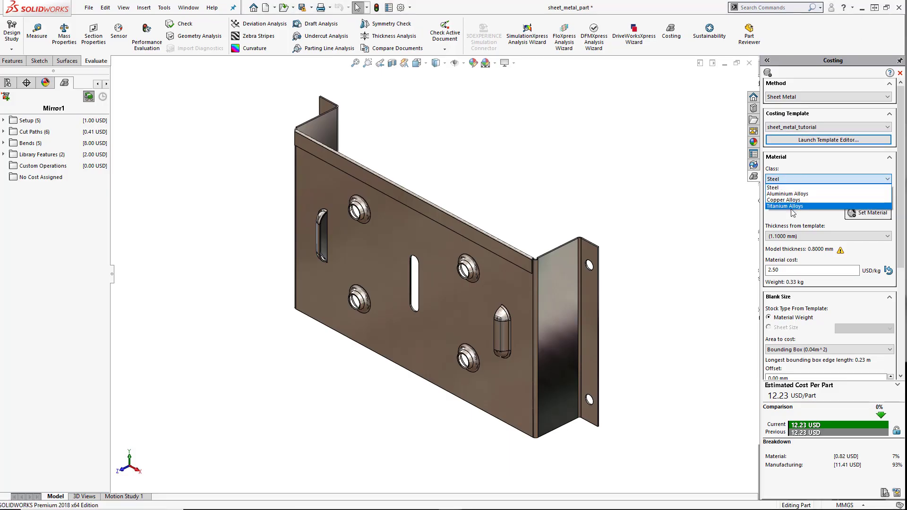
Step: Keep Steel as the material class and expand the setup, cut-path and library feature cost breakdowns
{"action": "left_click", "coordinate": [798, 187]}
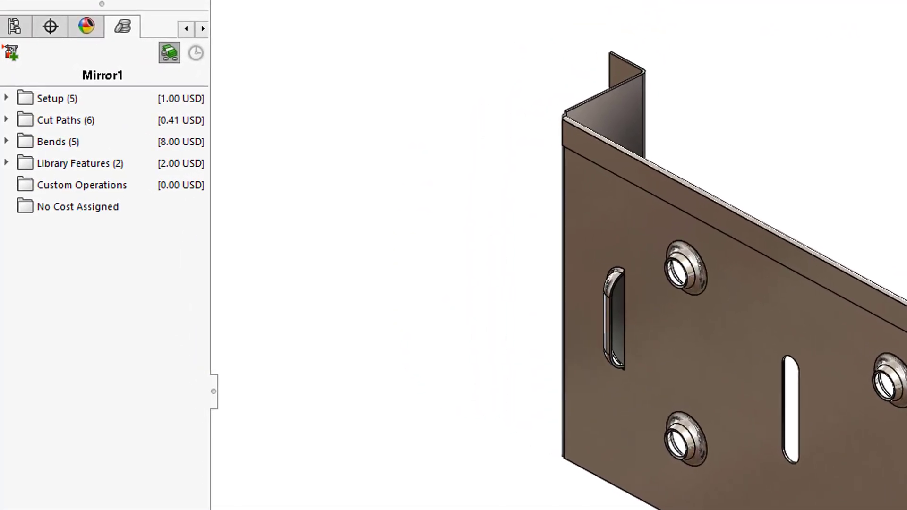
{"action": "left_click", "coordinate": [7, 97]}
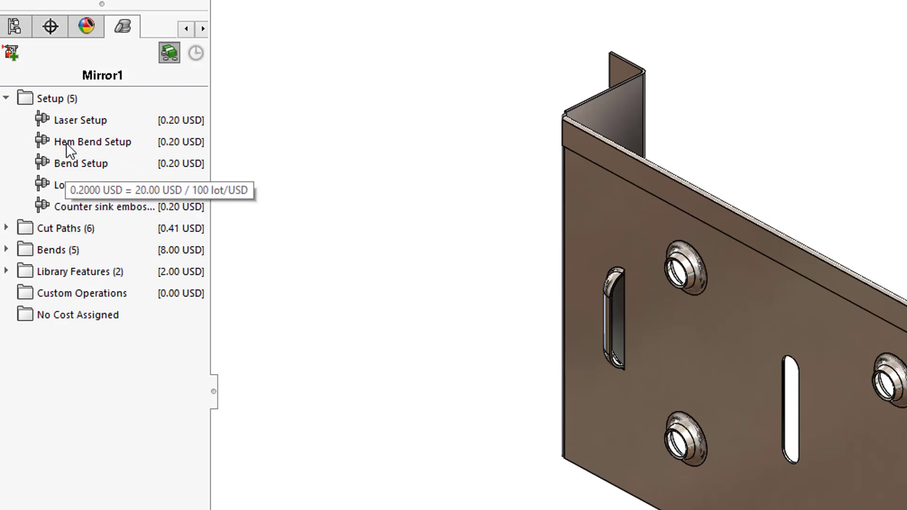
{"action": "double_click", "coordinate": [69, 228]}
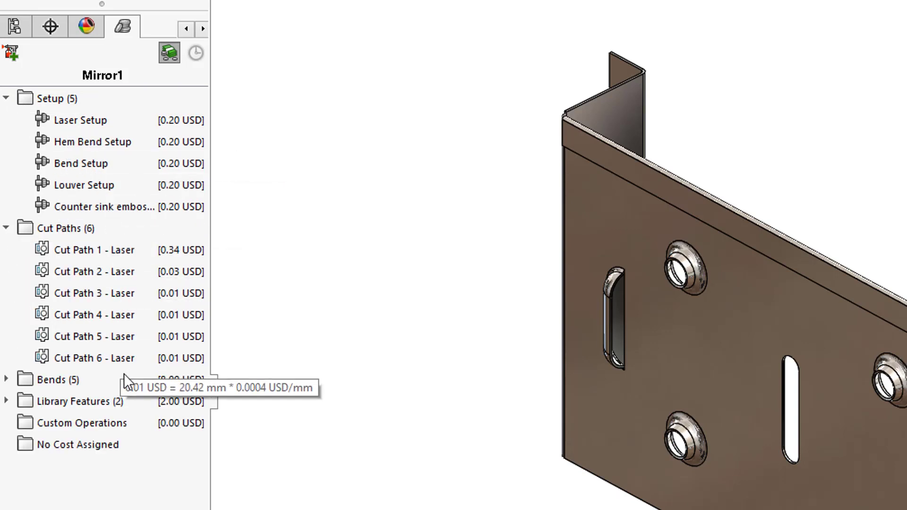
{"action": "double_click", "coordinate": [83, 401]}
Step: Override the Foot Indent cost to 2.00 USD and publish the detailed costing report to Word
{"action": "right_click", "coordinate": [102, 424]}
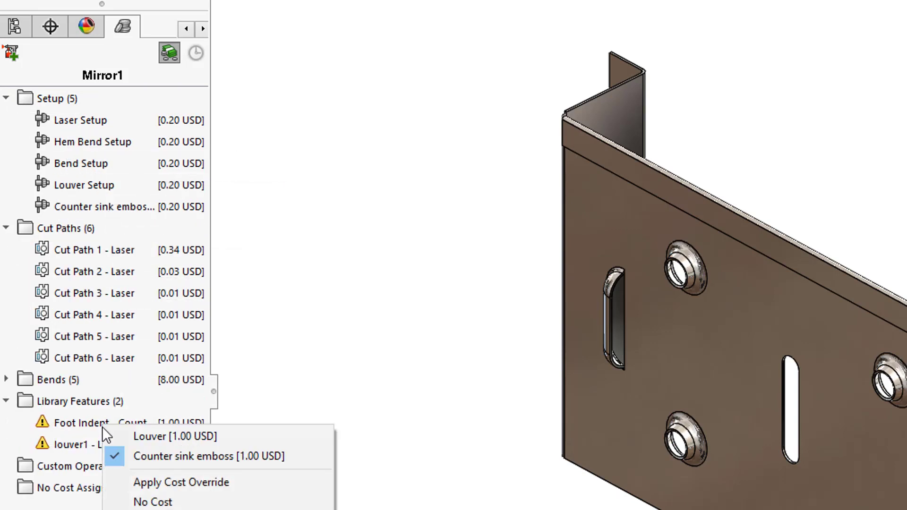
{"action": "left_click", "coordinate": [208, 483]}
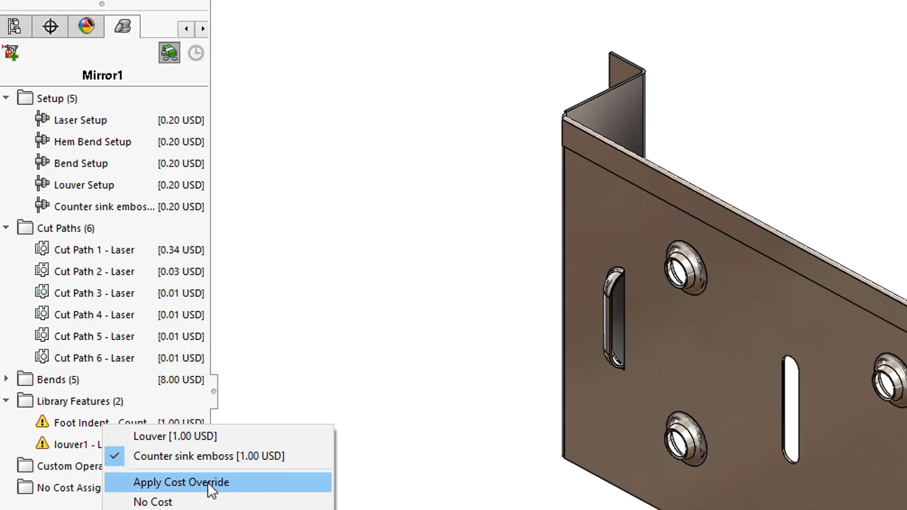
{"action": "type", "text": "2"}
{"action": "key", "text": "Return"}
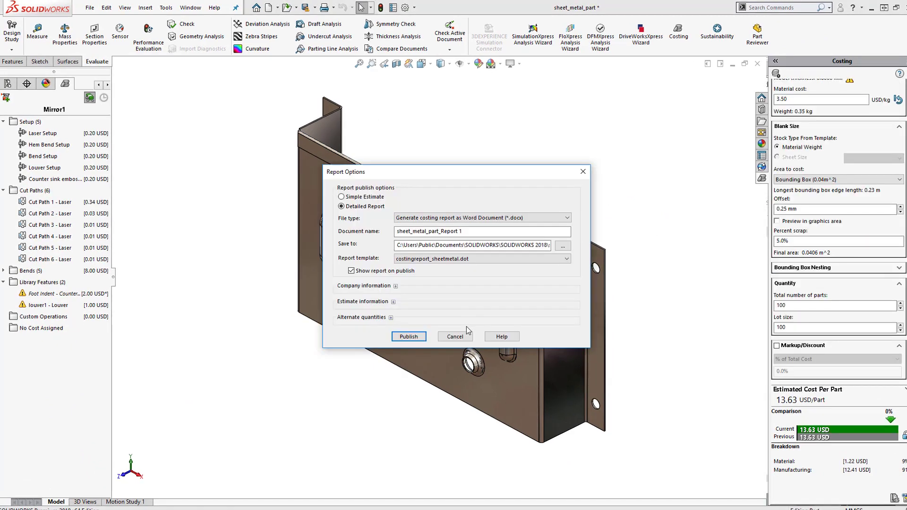
{"action": "left_click", "coordinate": [418, 336]}
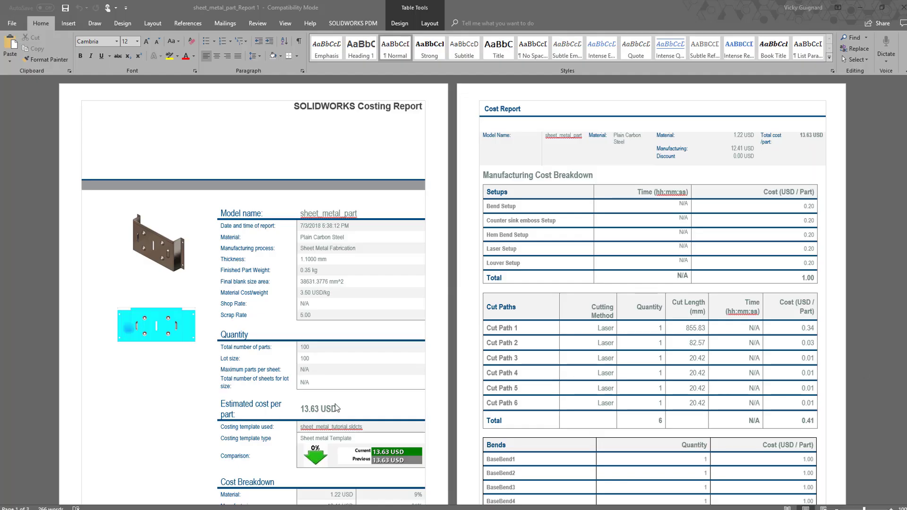
{"action": "scroll", "coordinate": [370, 276], "scroll_direction": "down", "scroll_amount": 8}
{"action": "scroll", "coordinate": [364, 282], "scroll_direction": "down", "scroll_amount": 6}
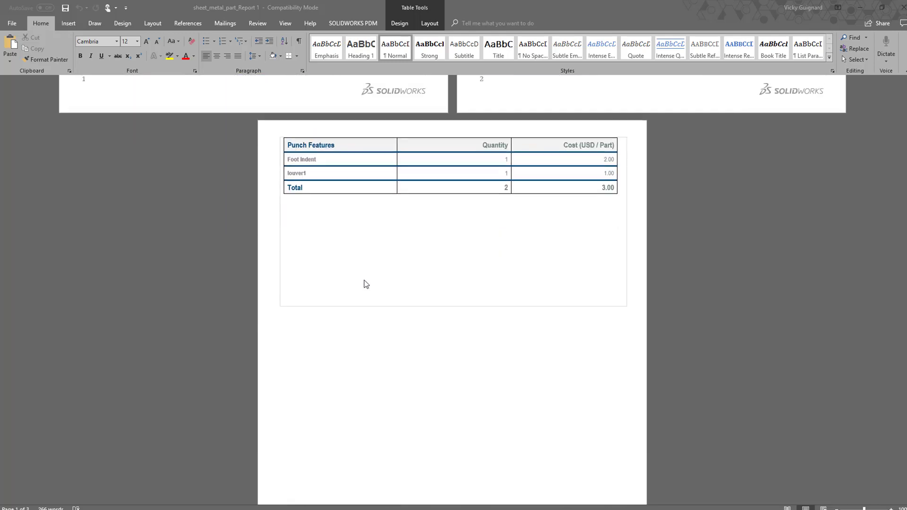
{"action": "scroll", "coordinate": [402, 356], "scroll_direction": "up", "scroll_amount": 14}
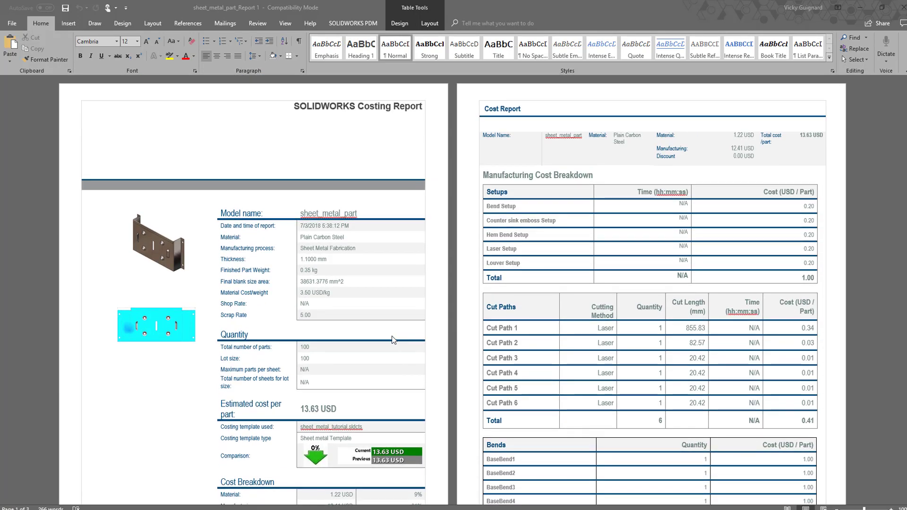